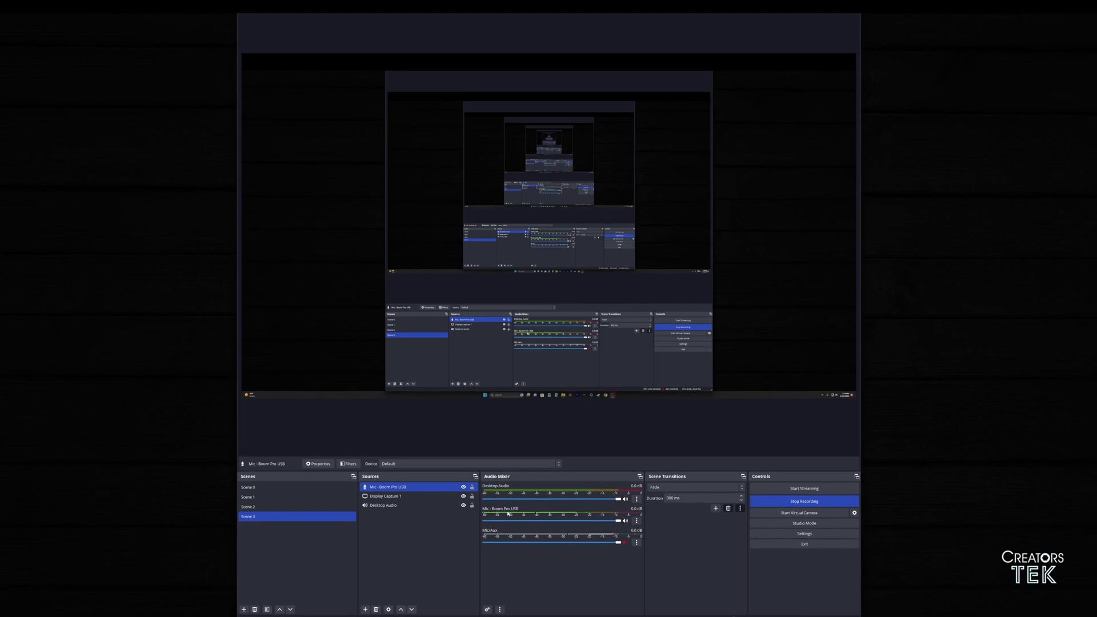
Open the Audio Mixer options menu for the Mic - Boom Pro USB channel
click(638, 524)
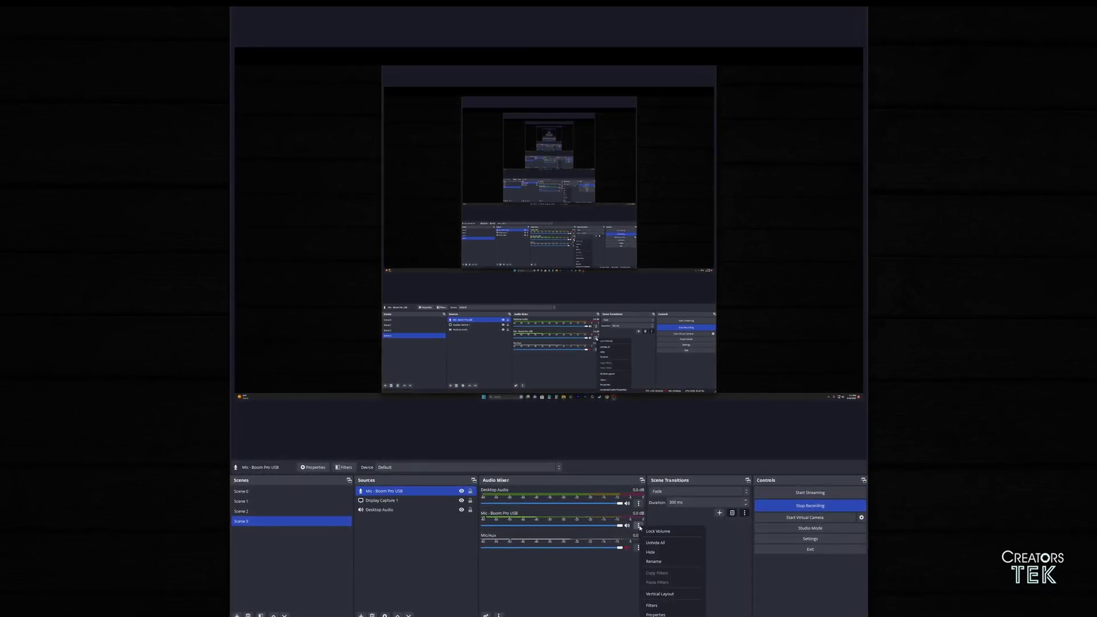
Open Filters for the Boom Pro mic to add a VST 2.x Plug-in filter
click(656, 609)
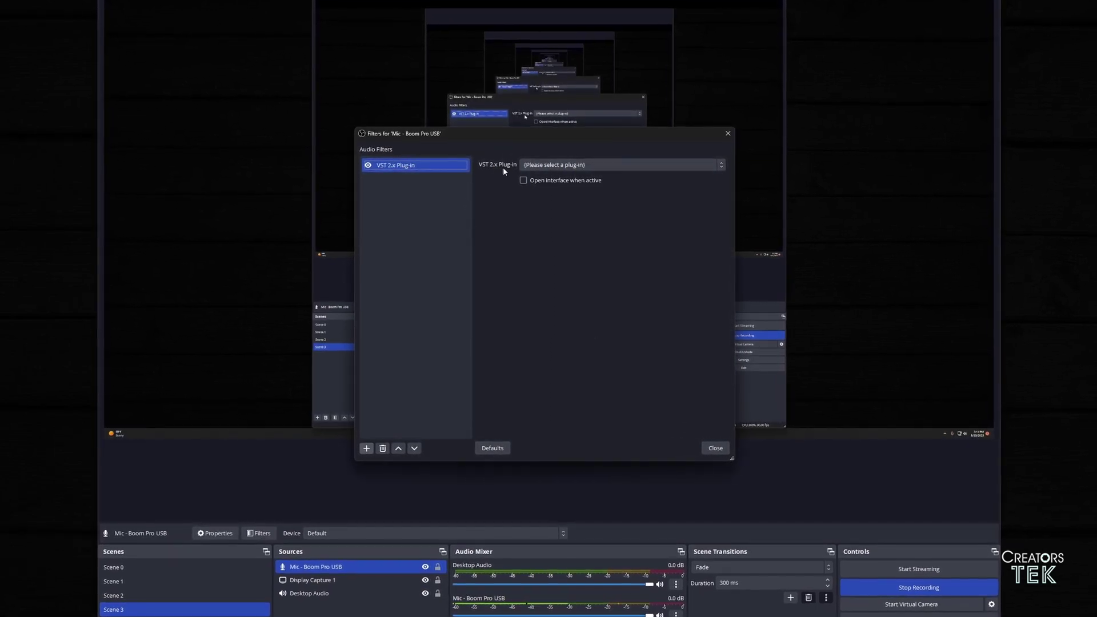
Choose reaeq-standalone as the VST plug-in and open the ReaEQ interface
click(625, 163)
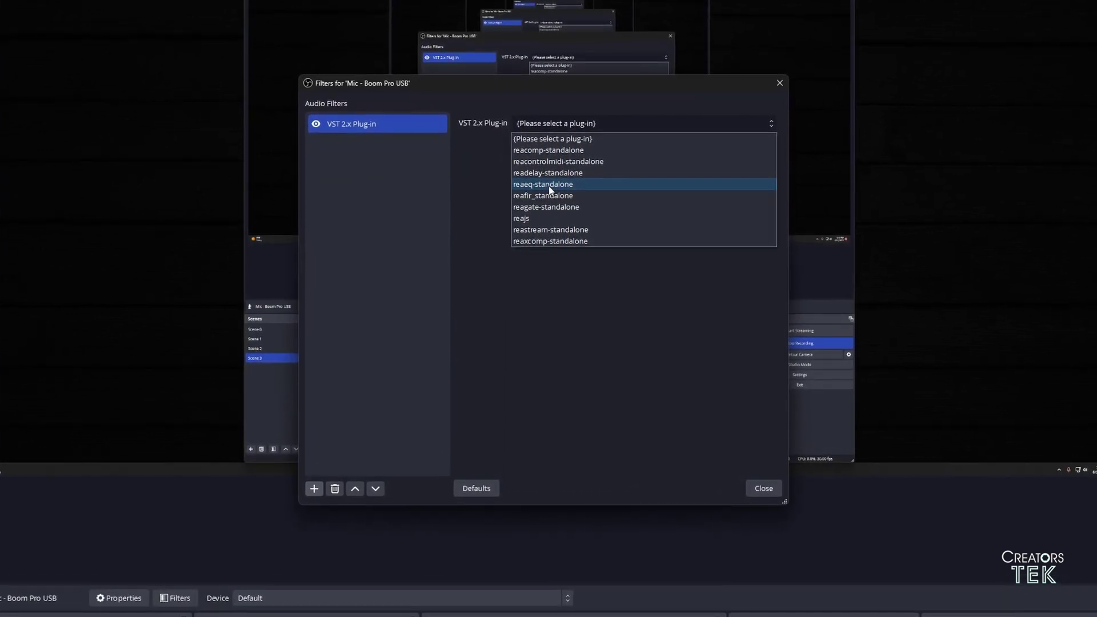
click(549, 186)
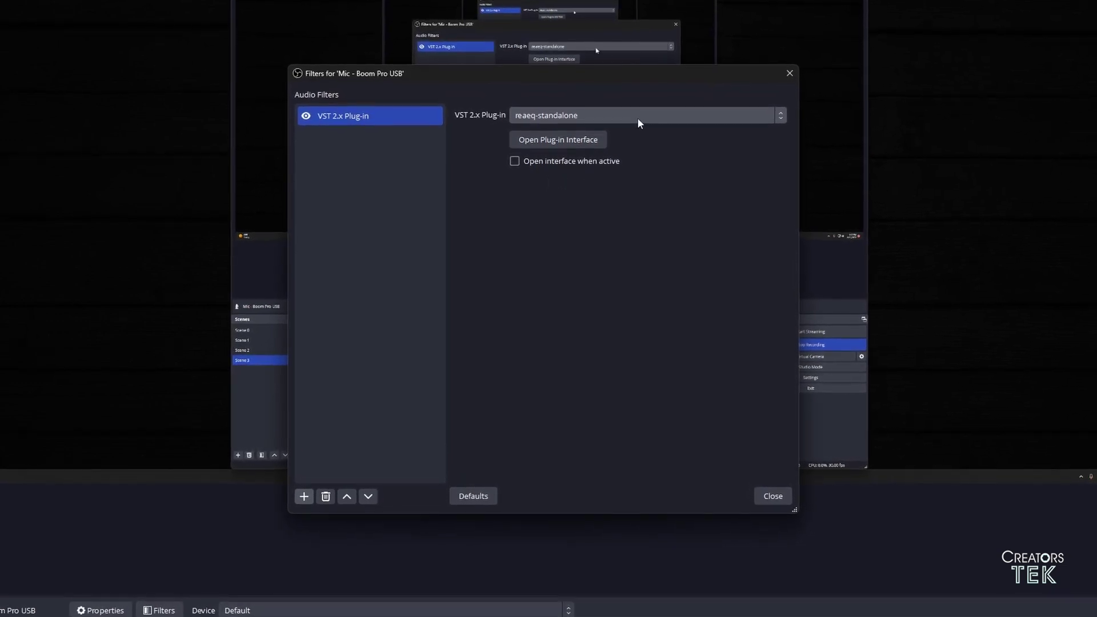
click(558, 137)
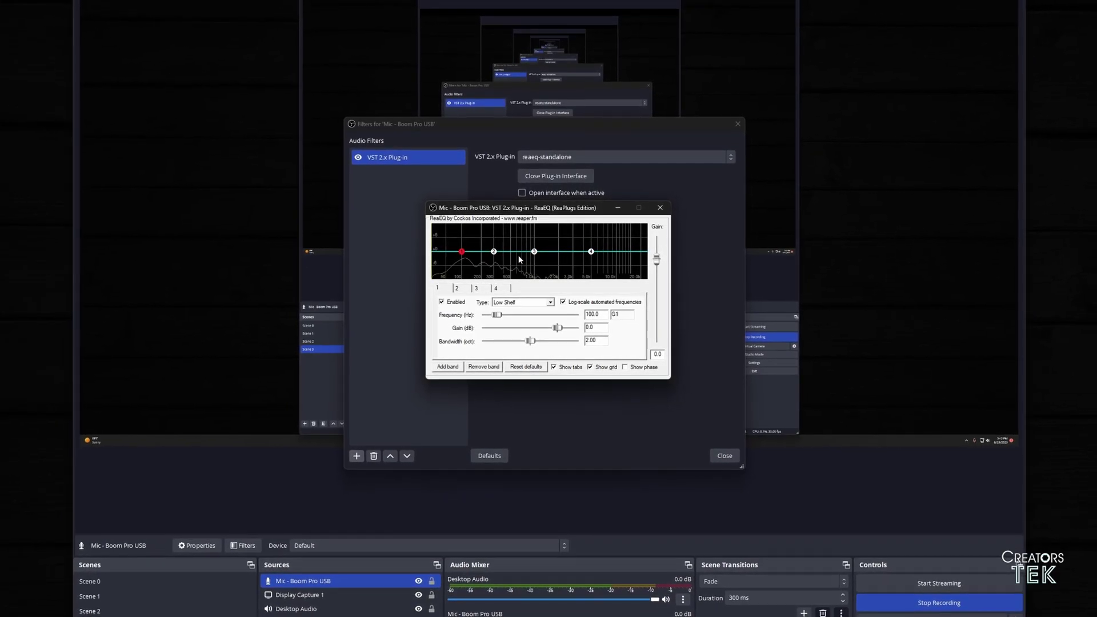
mouse_move(591, 255)
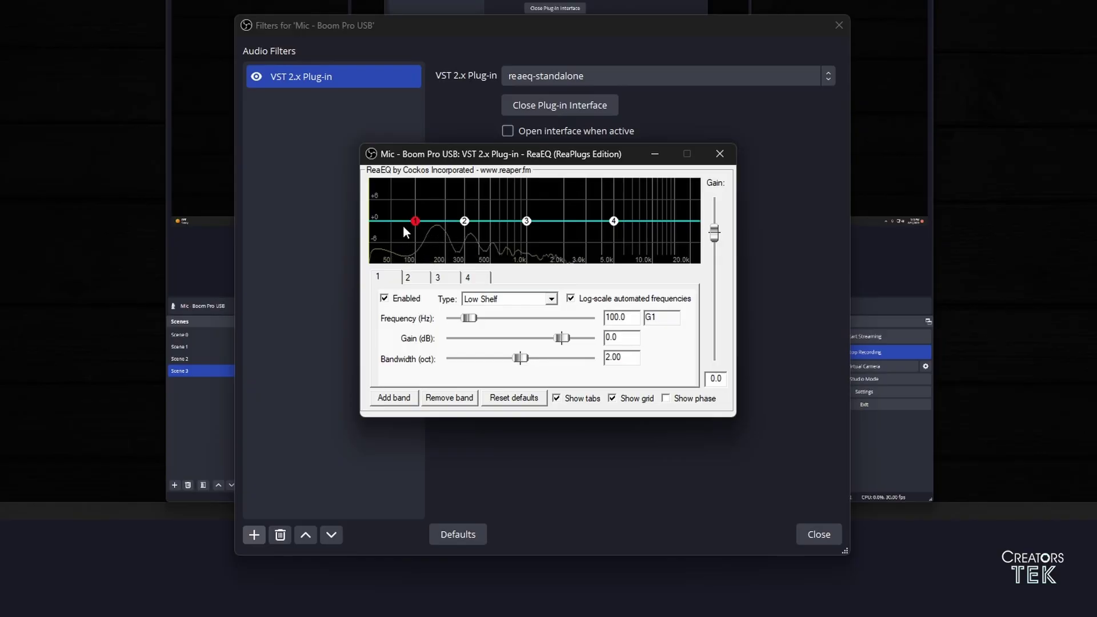
mouse_move(415, 227)
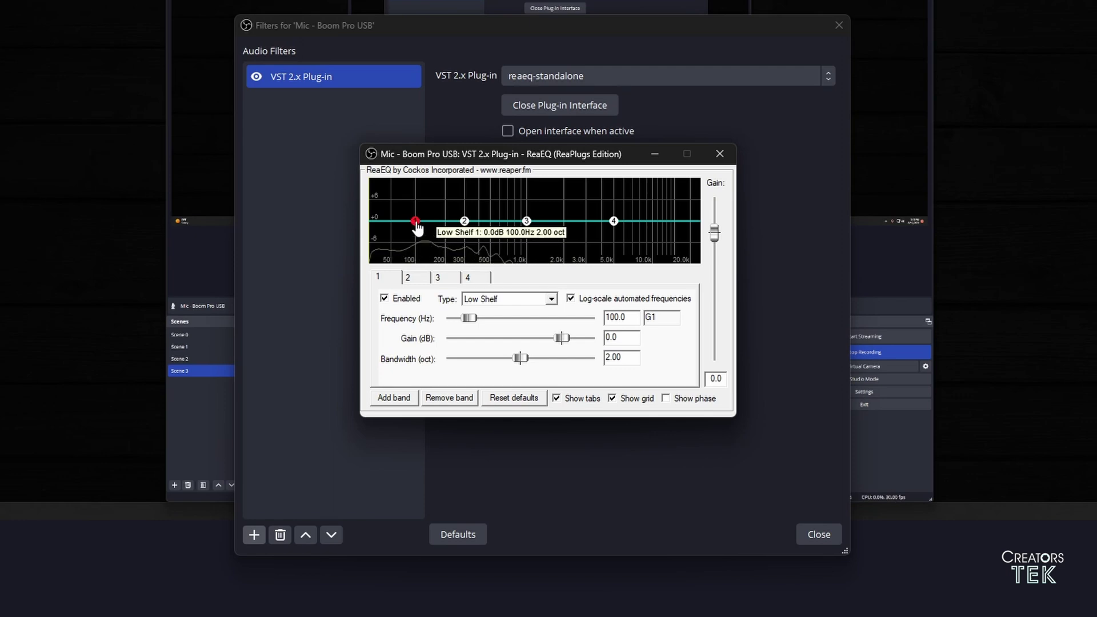
Enter 50 Hz frequency and 0 dB gain for ReaEQ's Low Shelf band 1
mouse_move(417, 228)
mouse_down()
mouse_move(374, 228)
mouse_move(386, 217)
mouse_move(402, 234)
mouse_move(437, 236)
mouse_move(377, 235)
mouse_move(419, 237)
mouse_move(410, 209)
mouse_move(393, 220)
mouse_move(402, 232)
mouse_move(418, 227)
mouse_up()
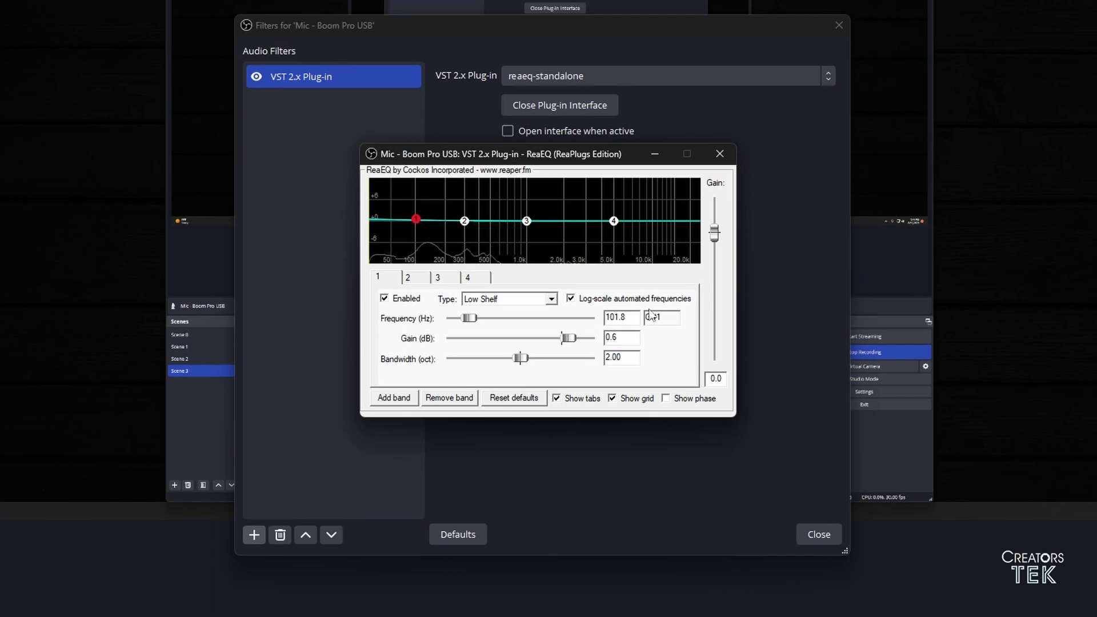
double_click(618, 317)
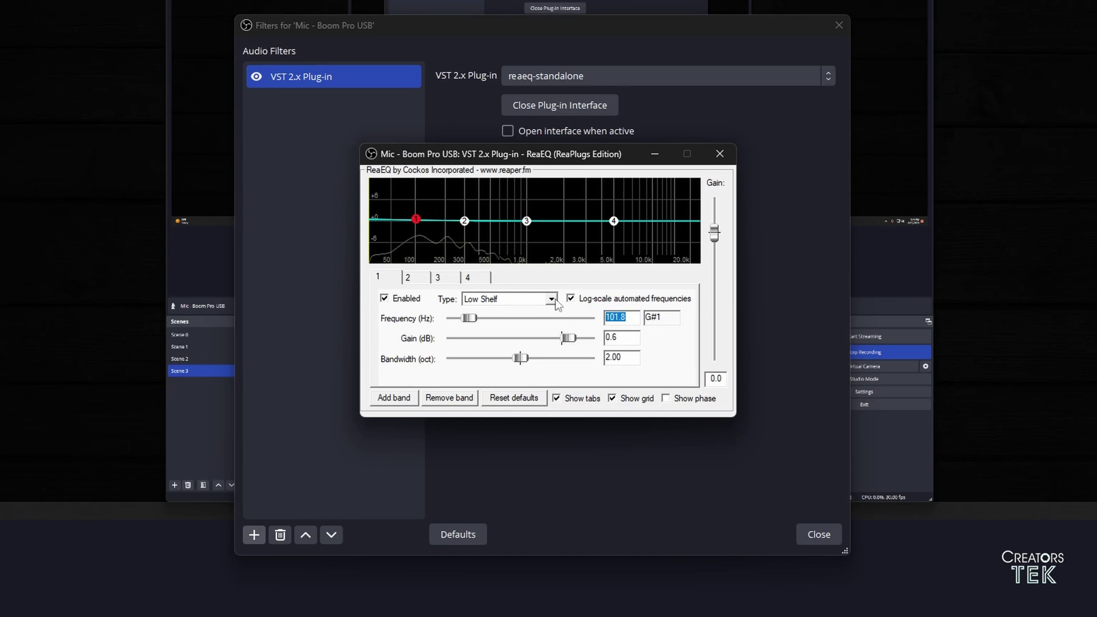
text(50)
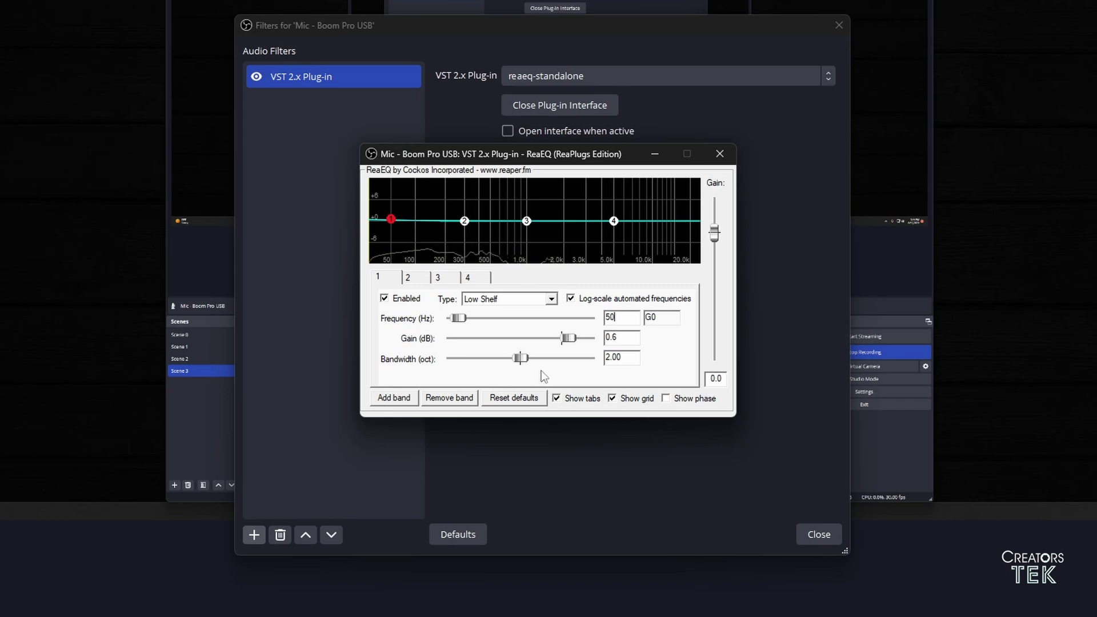
drag(623, 337, 599, 336)
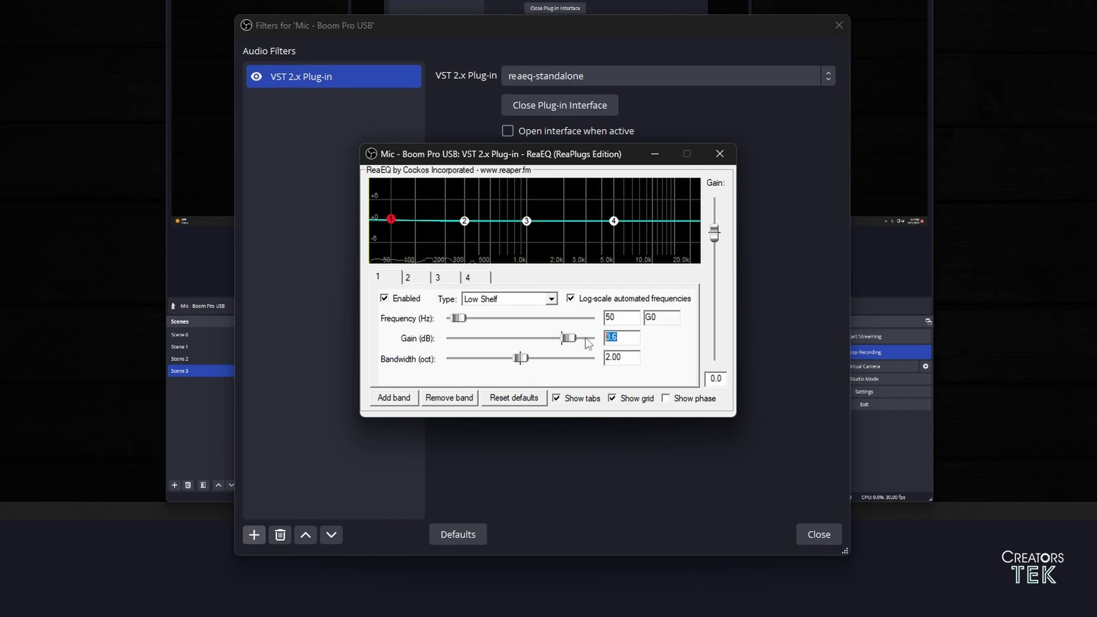
text(0)
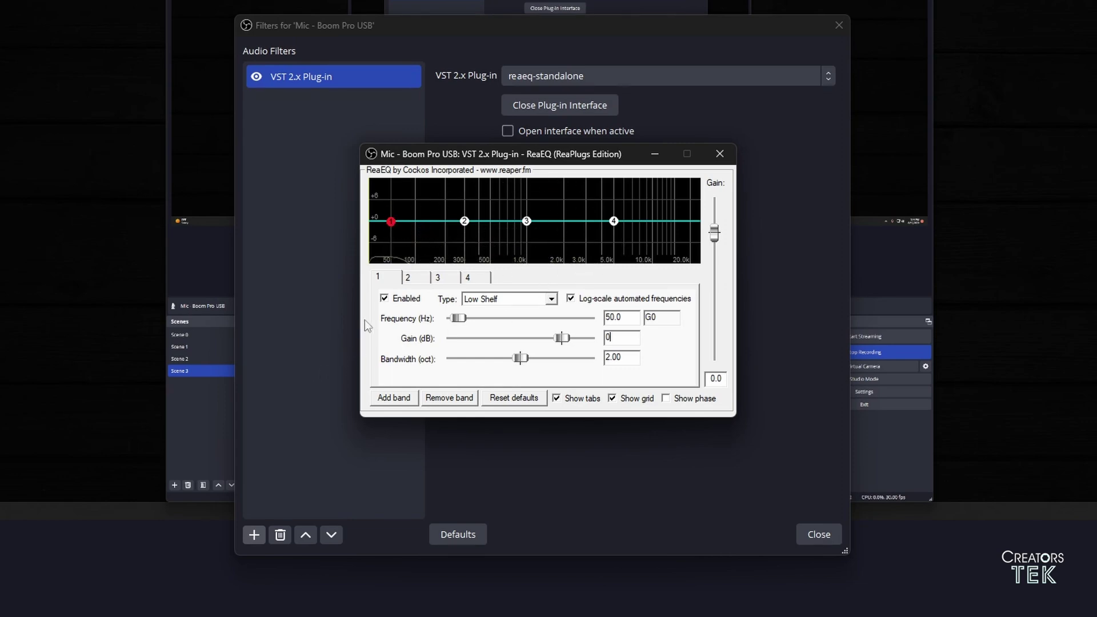
mouse_move(392, 228)
Change band 1's type to High Pass, then select band 2
click(505, 299)
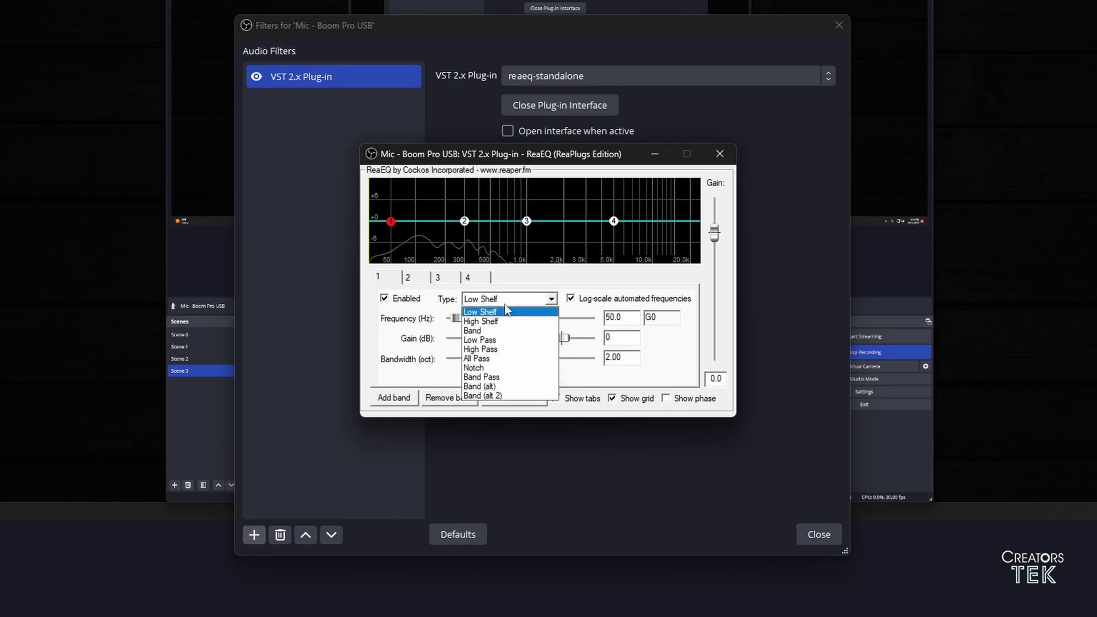
click(492, 349)
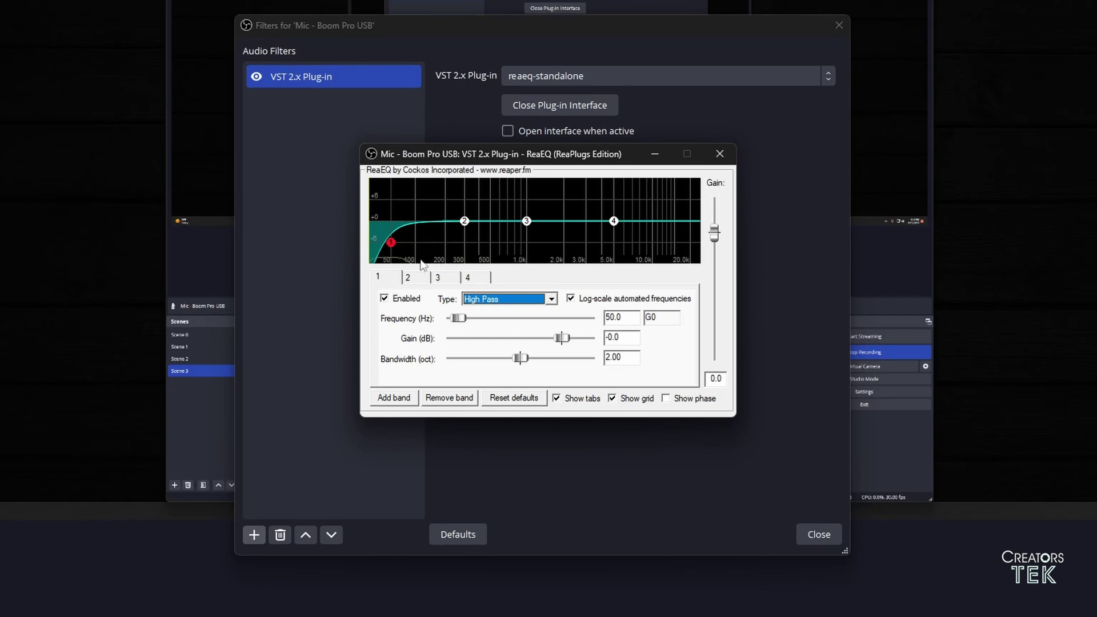
click(463, 228)
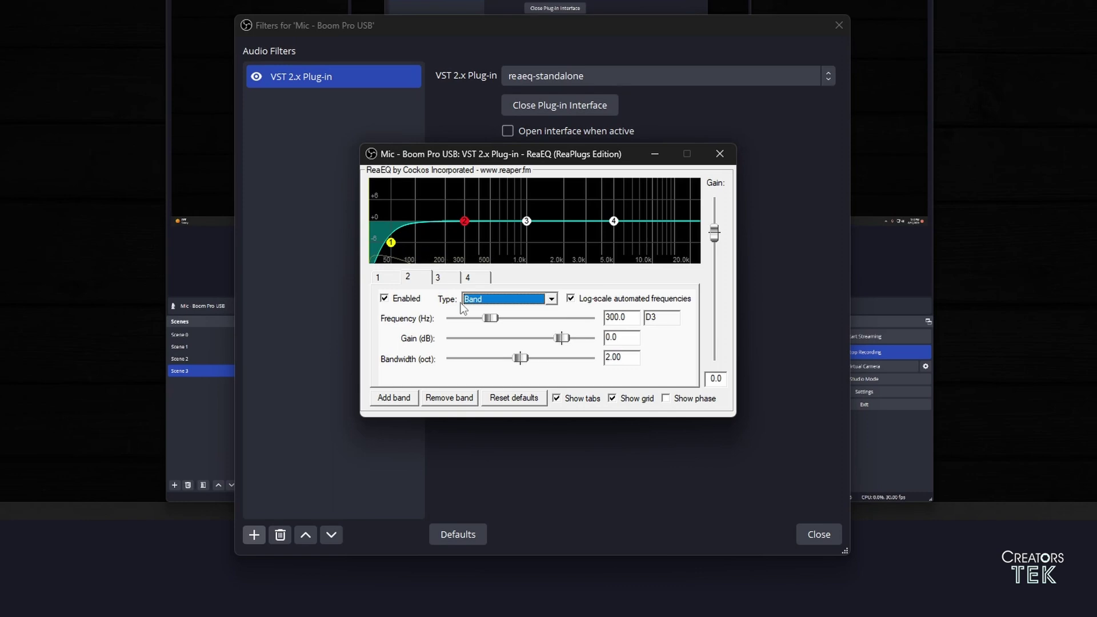
Give band 2 a 110 Hz frequency, +9 dB gain and 3-octave bandwidth
drag(640, 320, 591, 315)
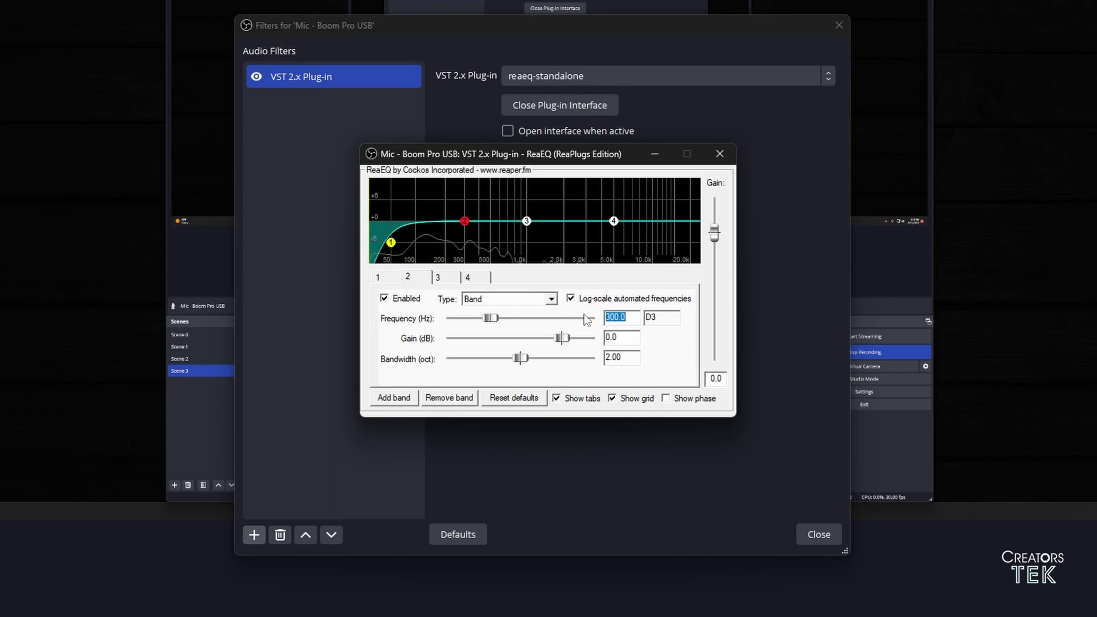
text(110)
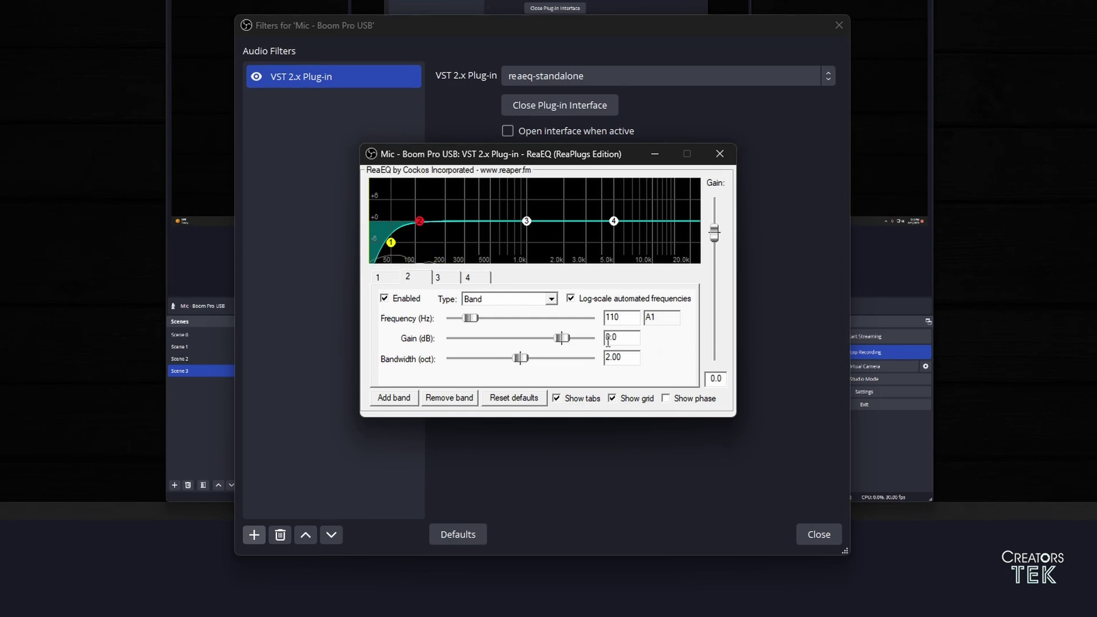
drag(626, 339, 594, 338)
text(9)
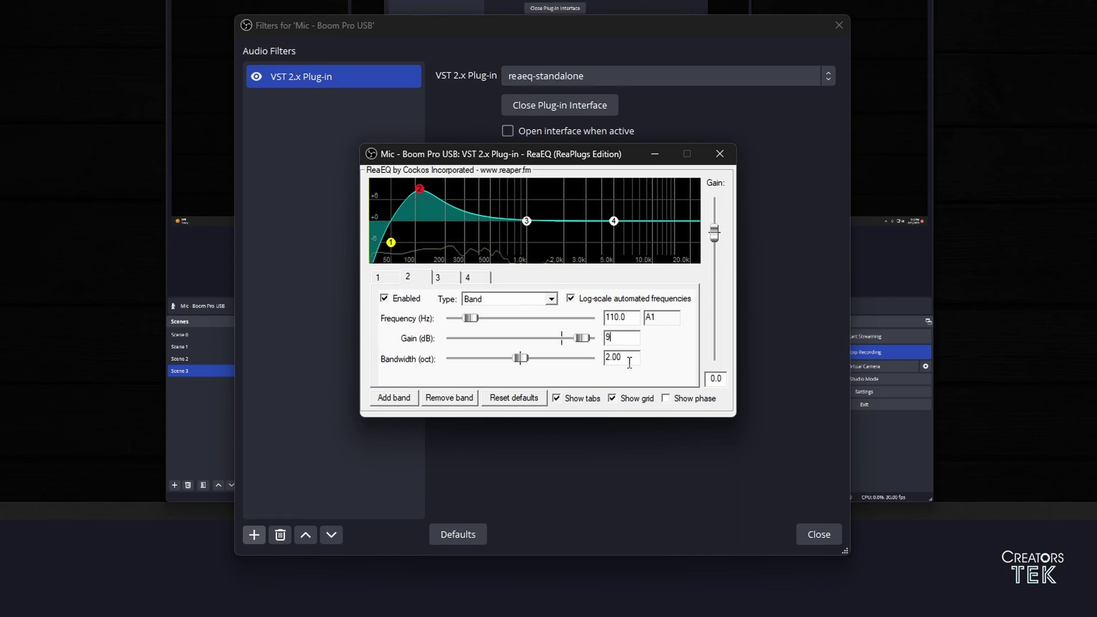
key(Tab)
text(3)
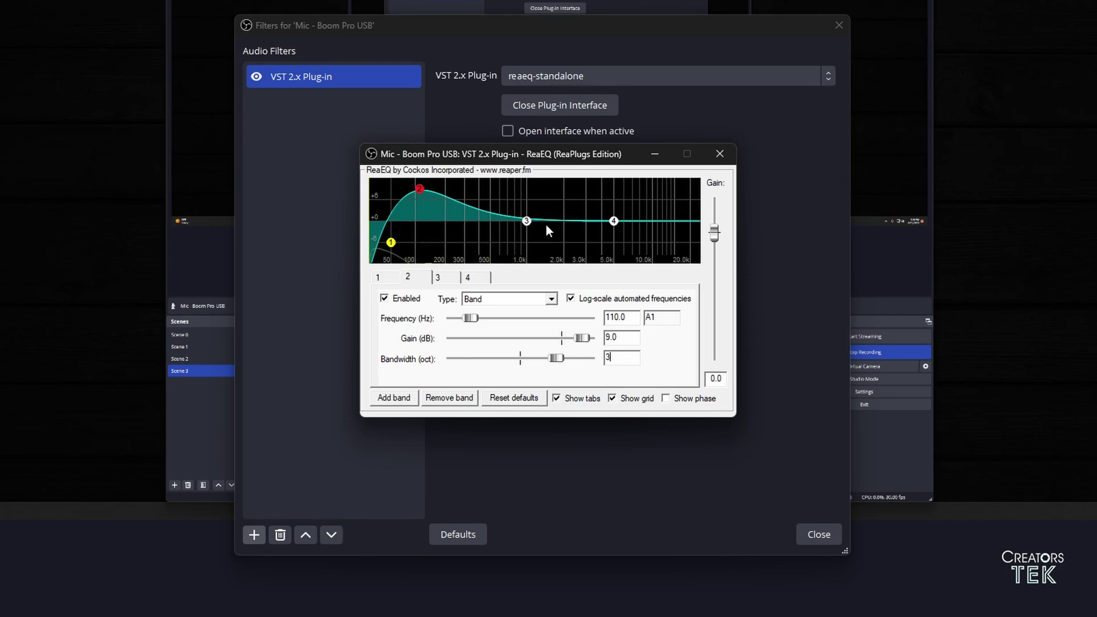
Select band 3 and set its frequency to 1000 Hz and its gain to 2 dB
click(529, 225)
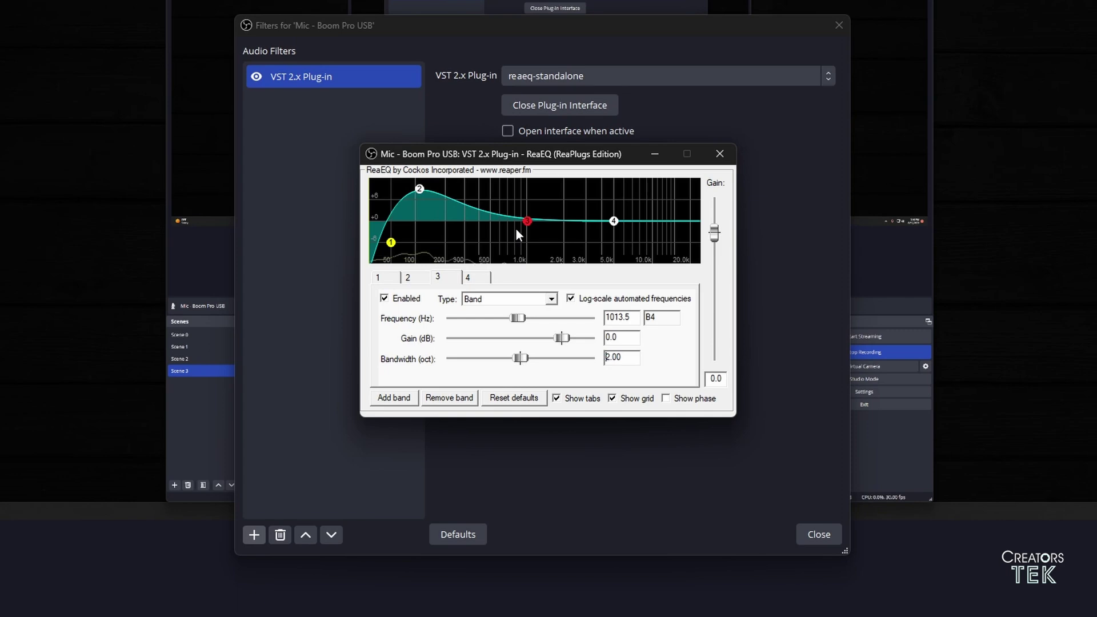
mouse_move(526, 231)
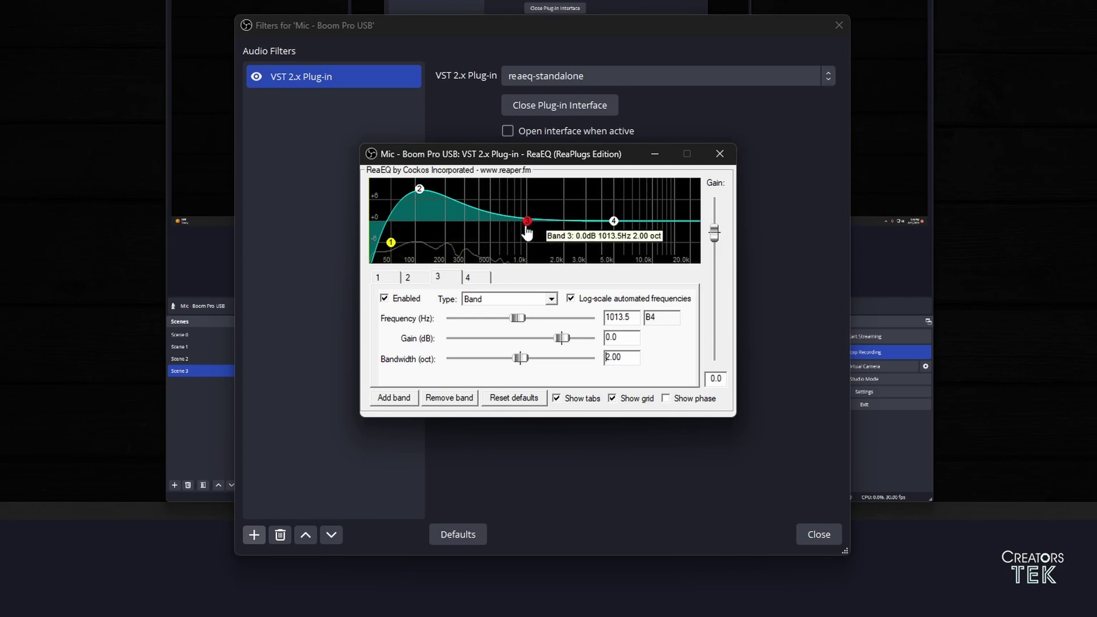
key(Tab)
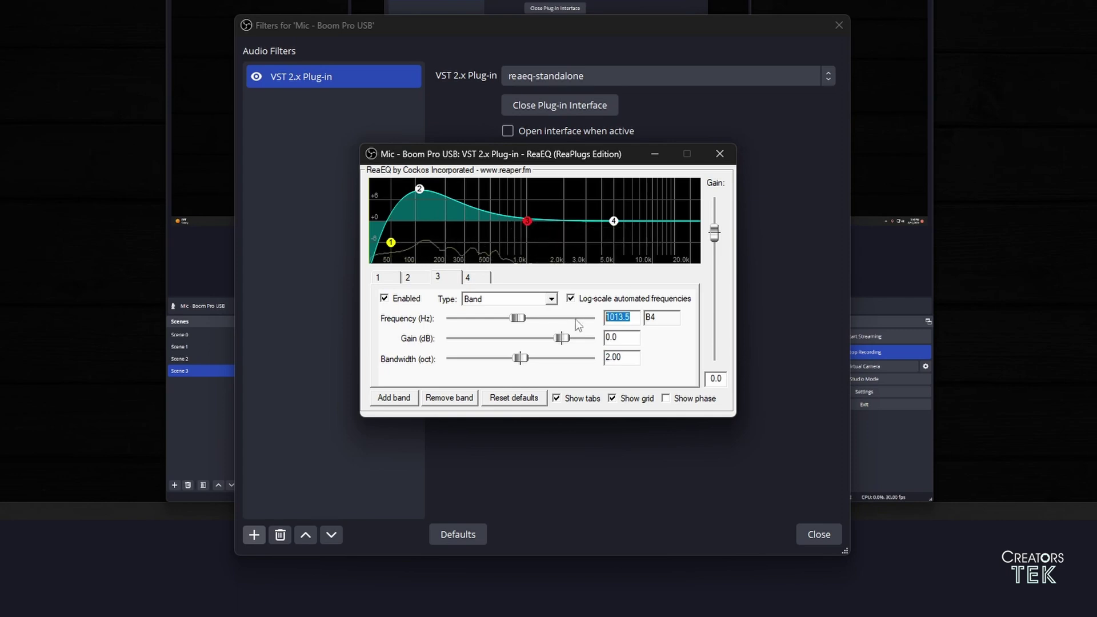
text(1000)
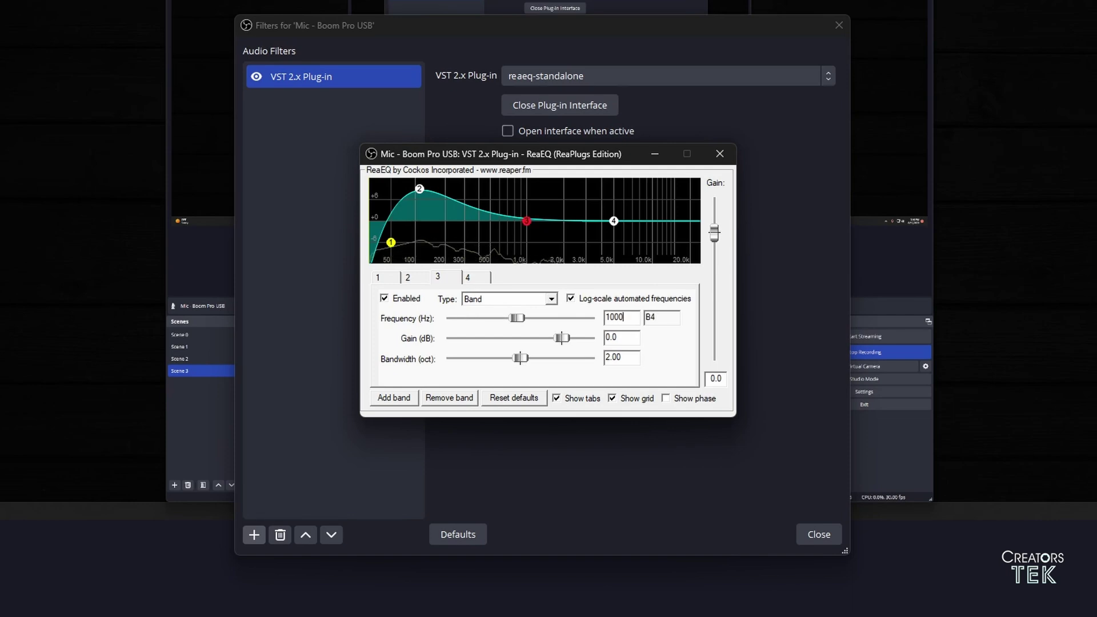
double_click(618, 337)
text(2)
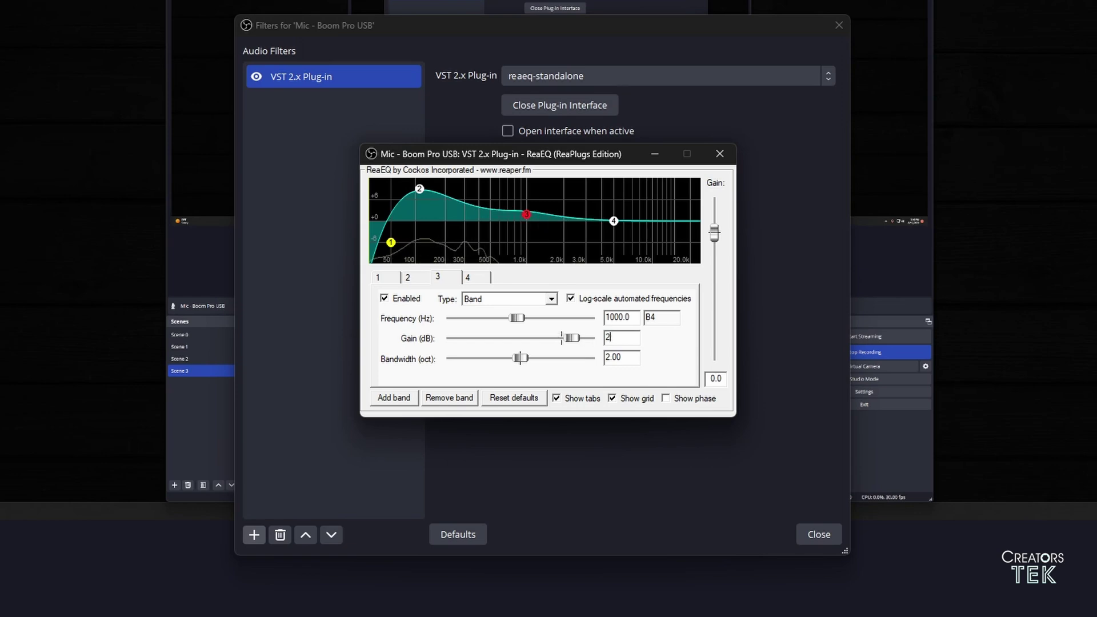
double_click(628, 358)
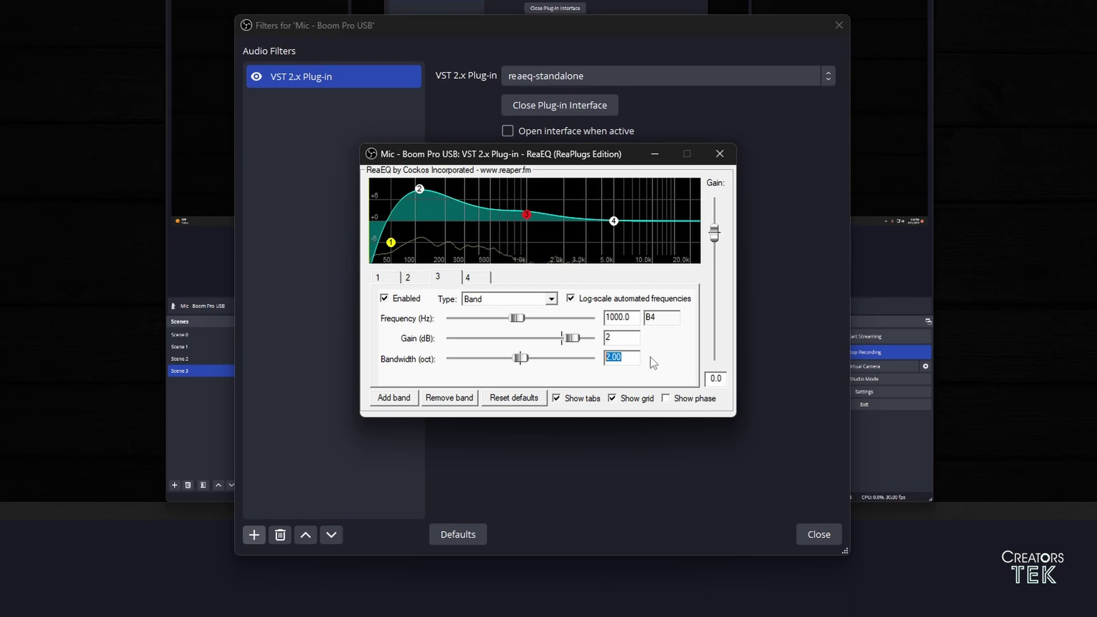
mouse_move(614, 224)
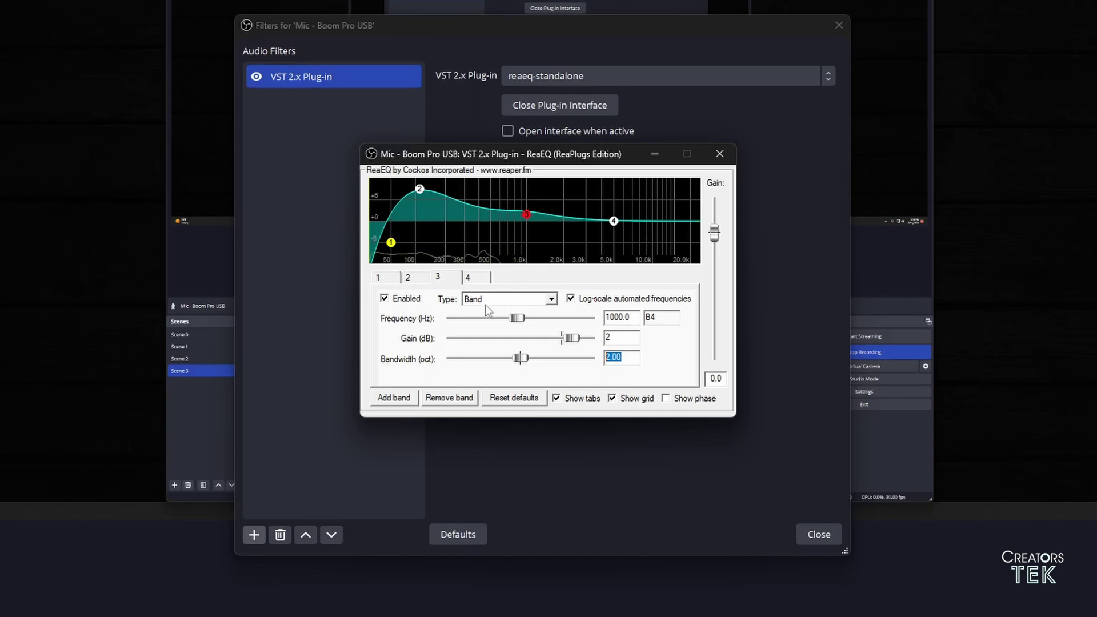
click(613, 222)
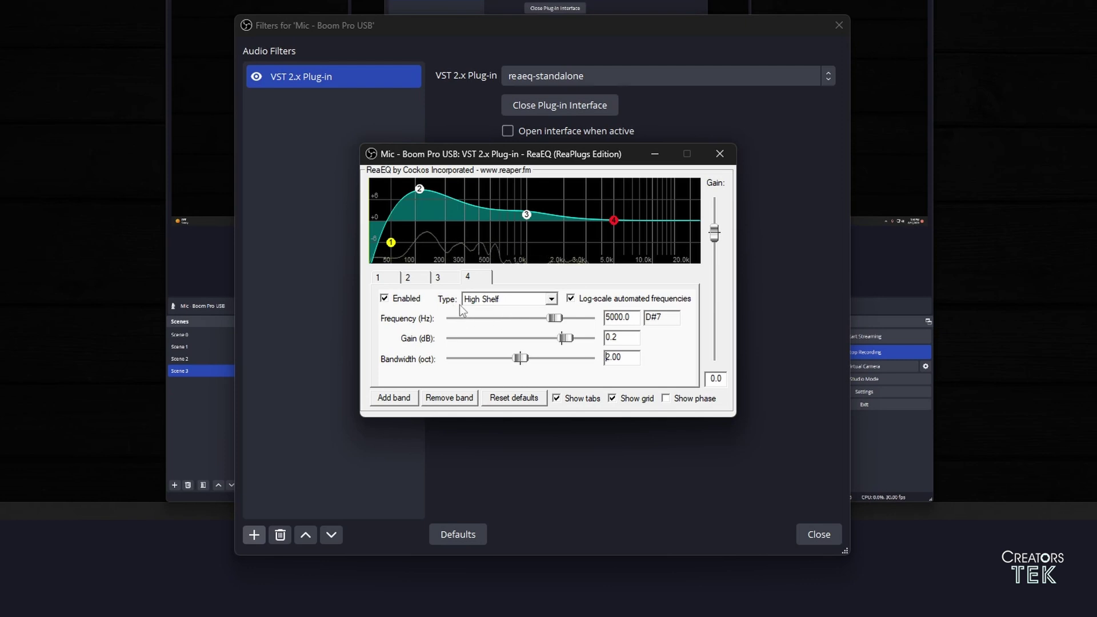
Switch band 4 from High Shelf to Band type at 5000 Hz with 6 dB gain
click(523, 299)
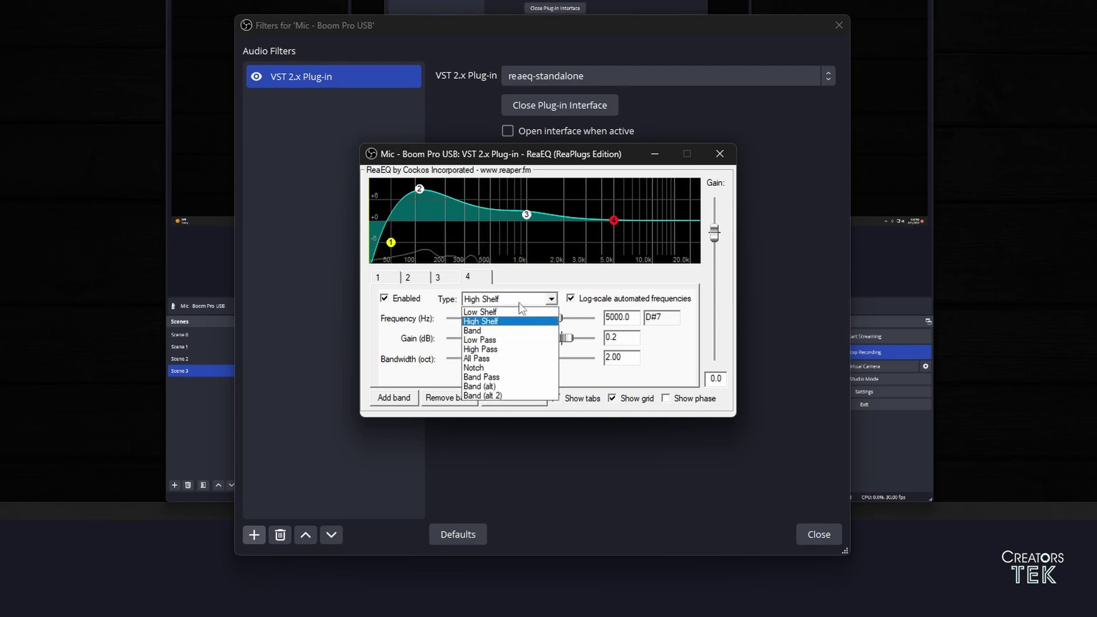
click(488, 330)
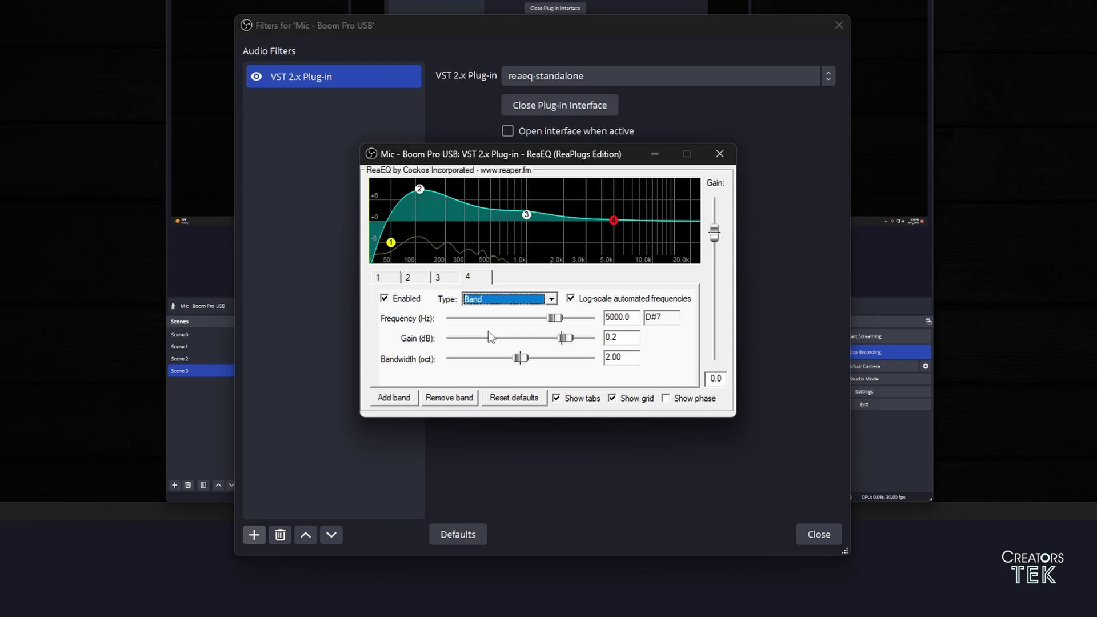
drag(635, 314, 578, 315)
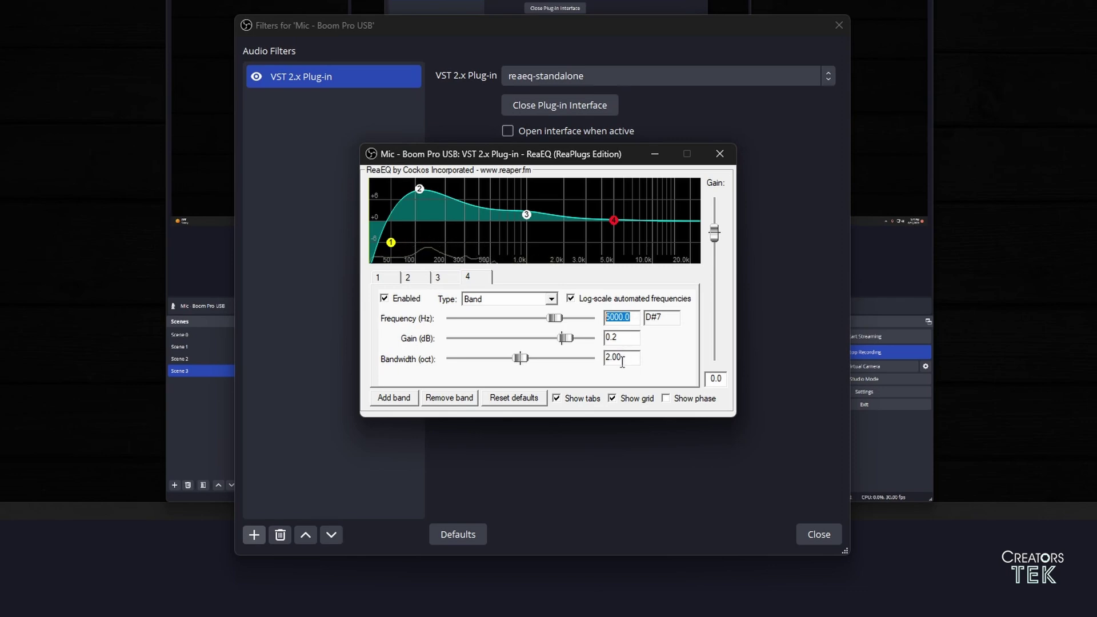
double_click(625, 337)
text(6)
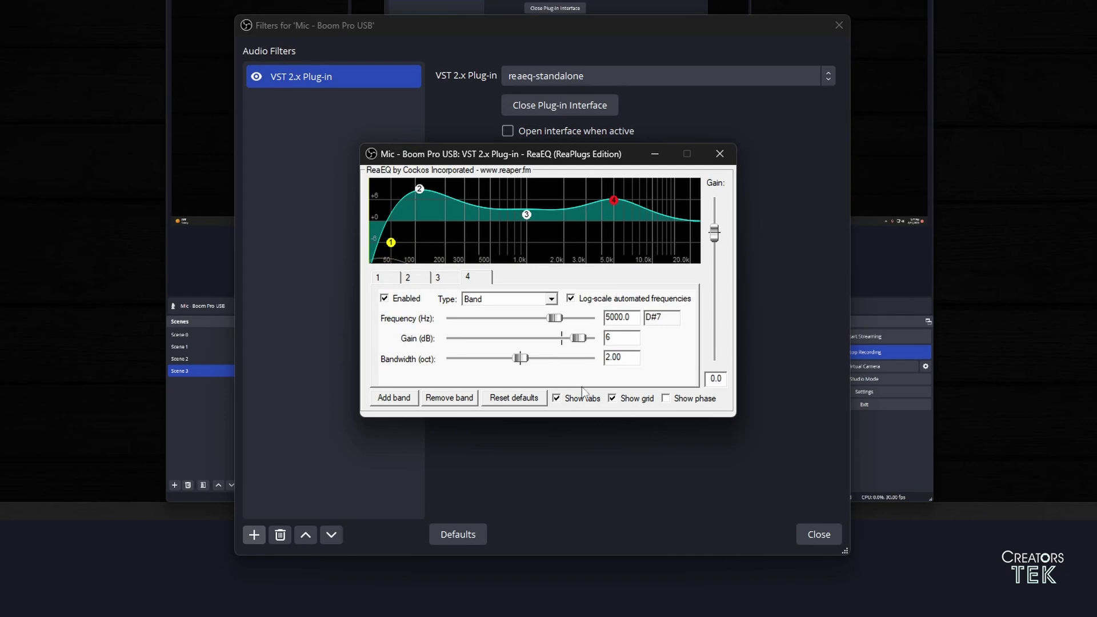
double_click(634, 364)
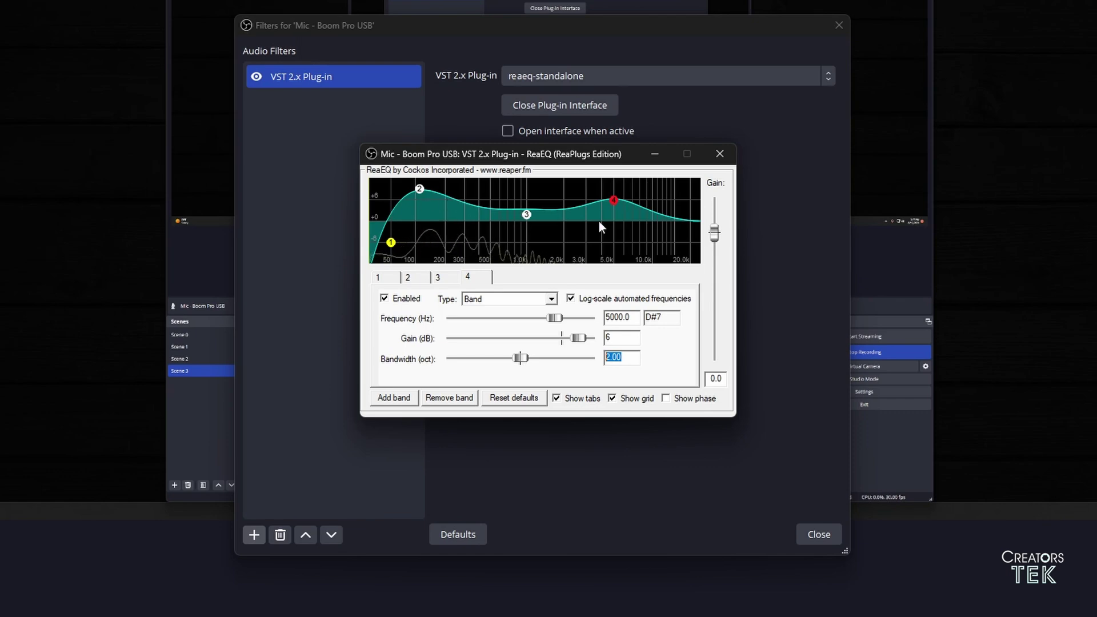
click(530, 218)
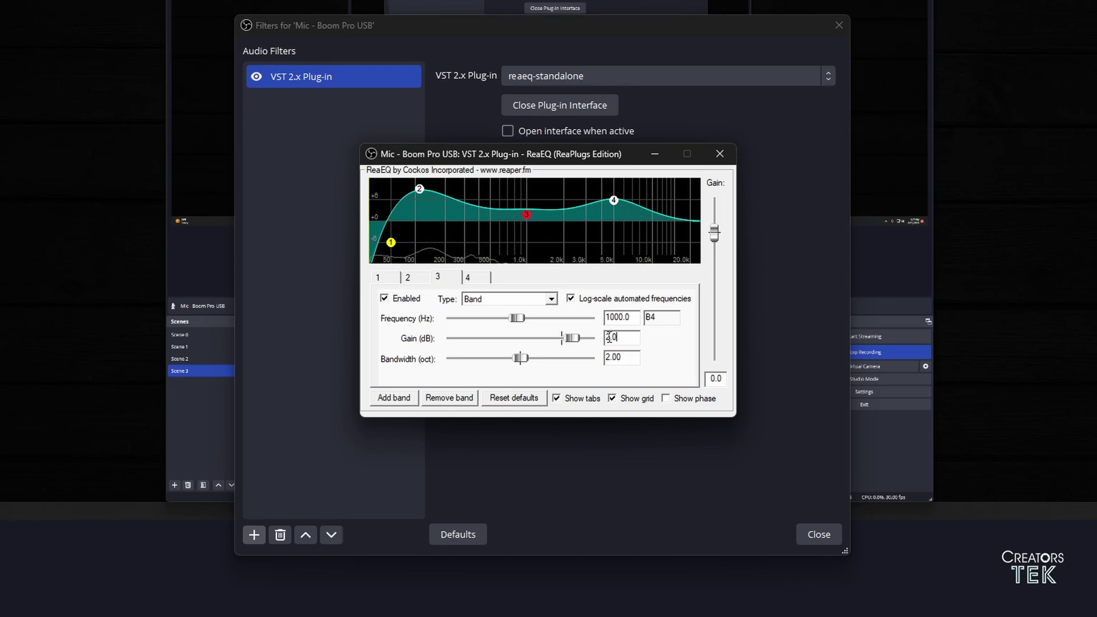
Change band 3's gain to -2.0 dB, then return to band 4
click(606, 337)
text(-)
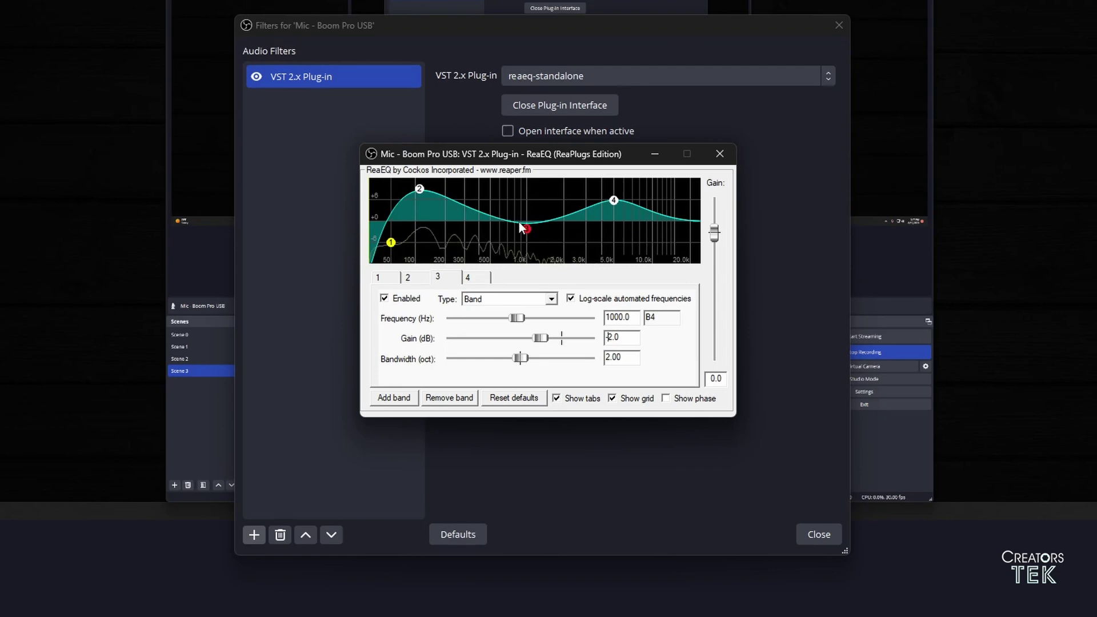
mouse_move(524, 230)
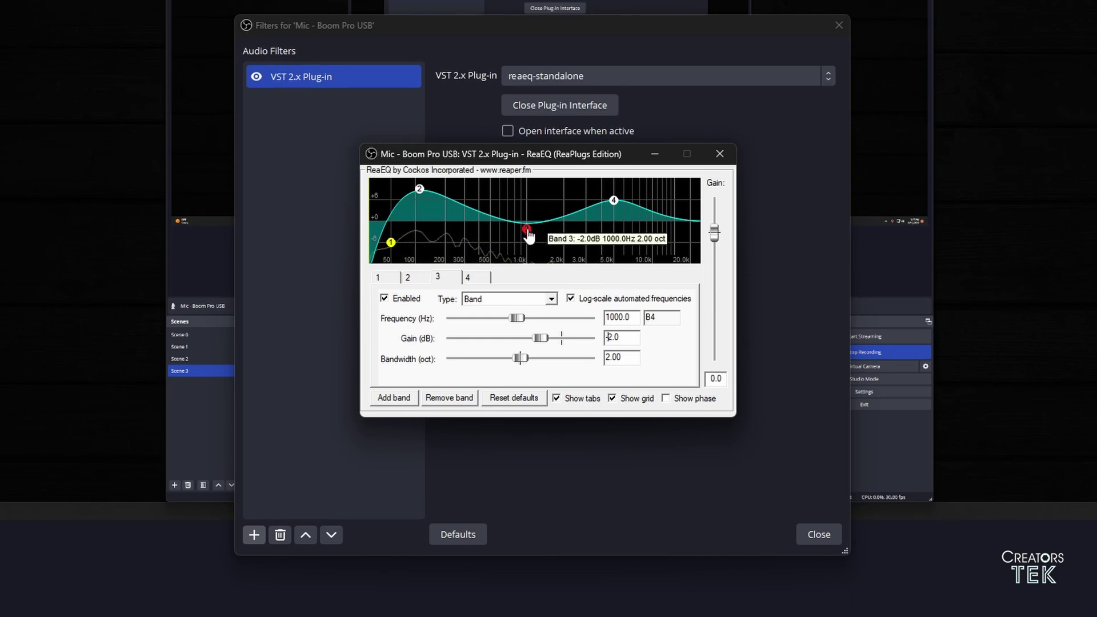
click(614, 203)
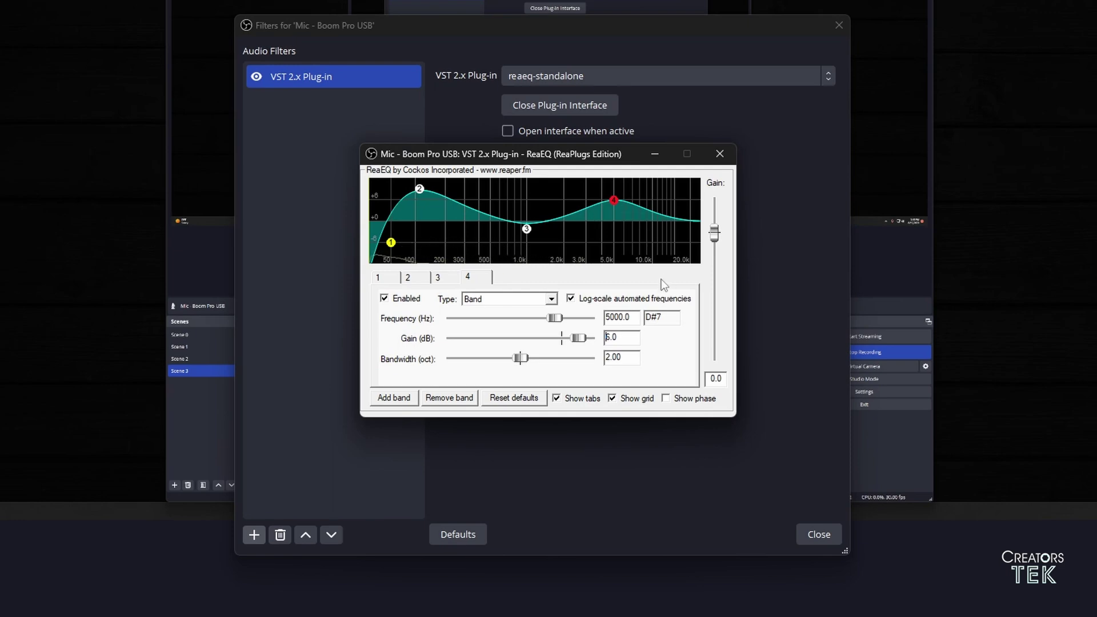
Add band 5 and place it at 15000 Hz with 0 dB gain
click(394, 398)
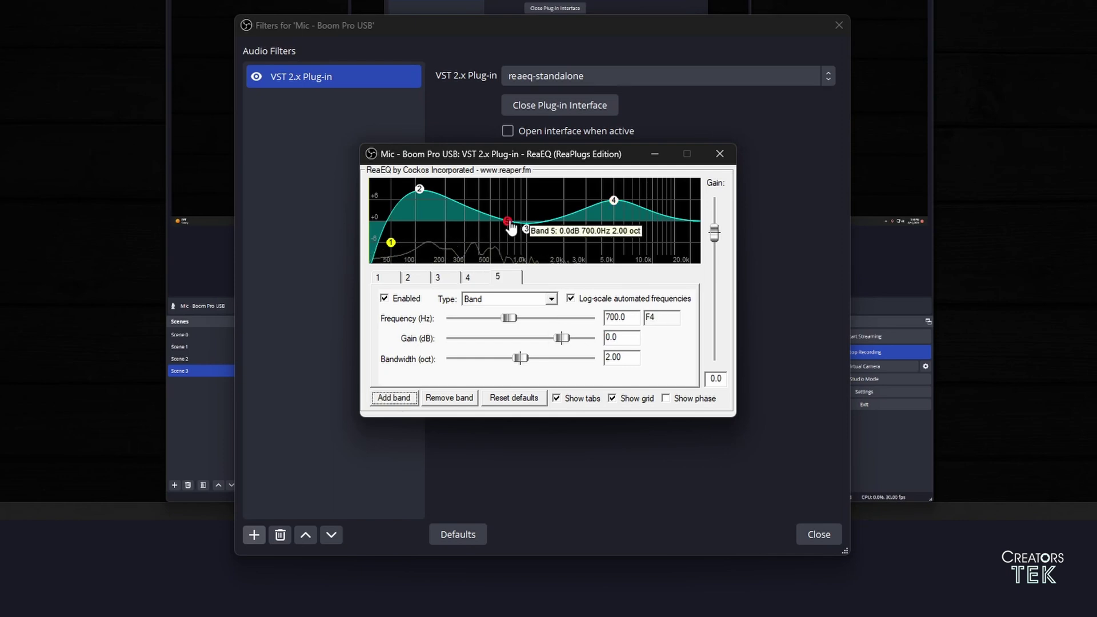
drag(507, 224, 675, 227)
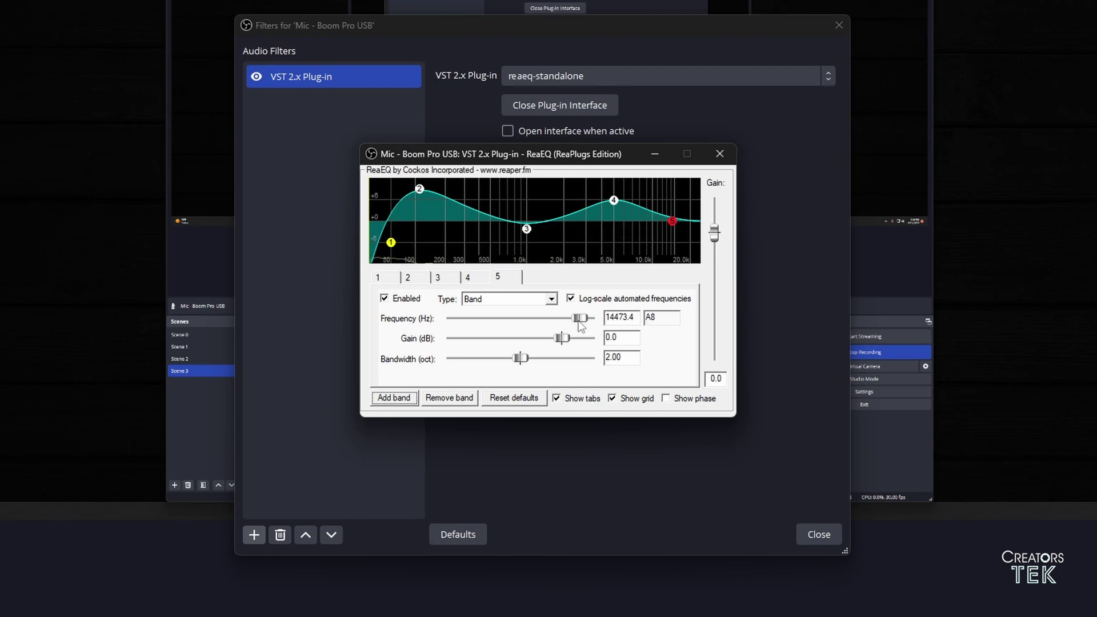
key(Tab)
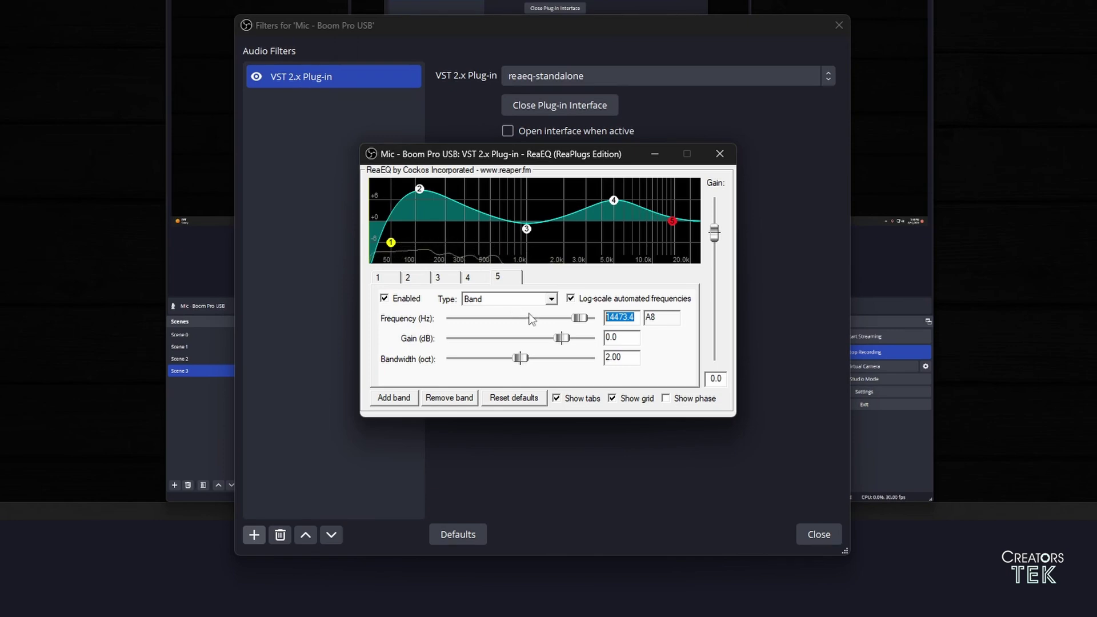
text(15000)
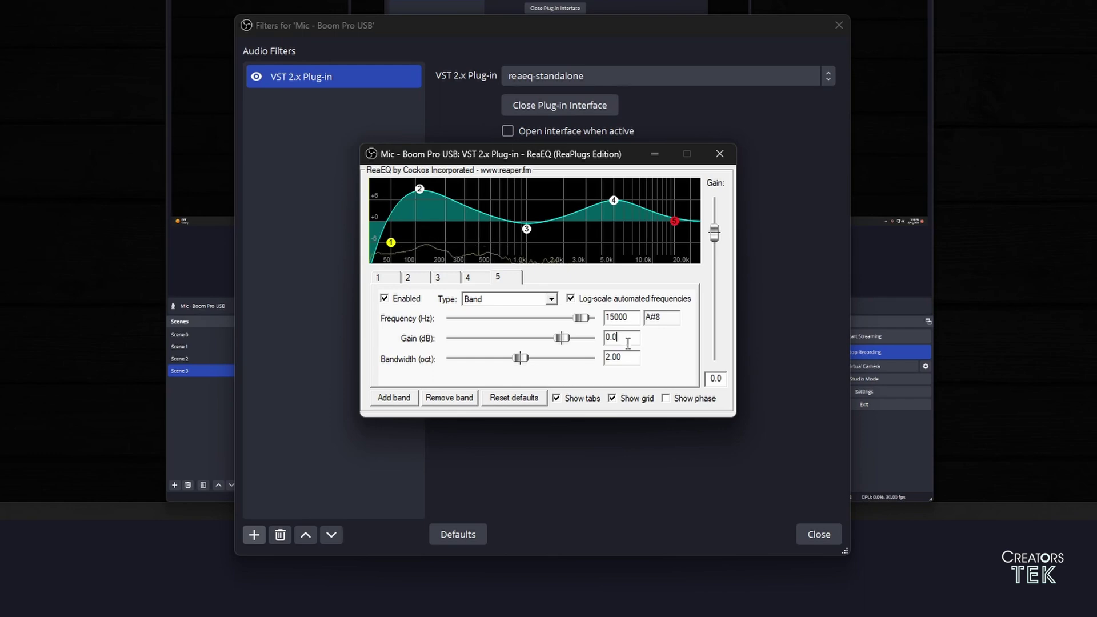
key(Tab)
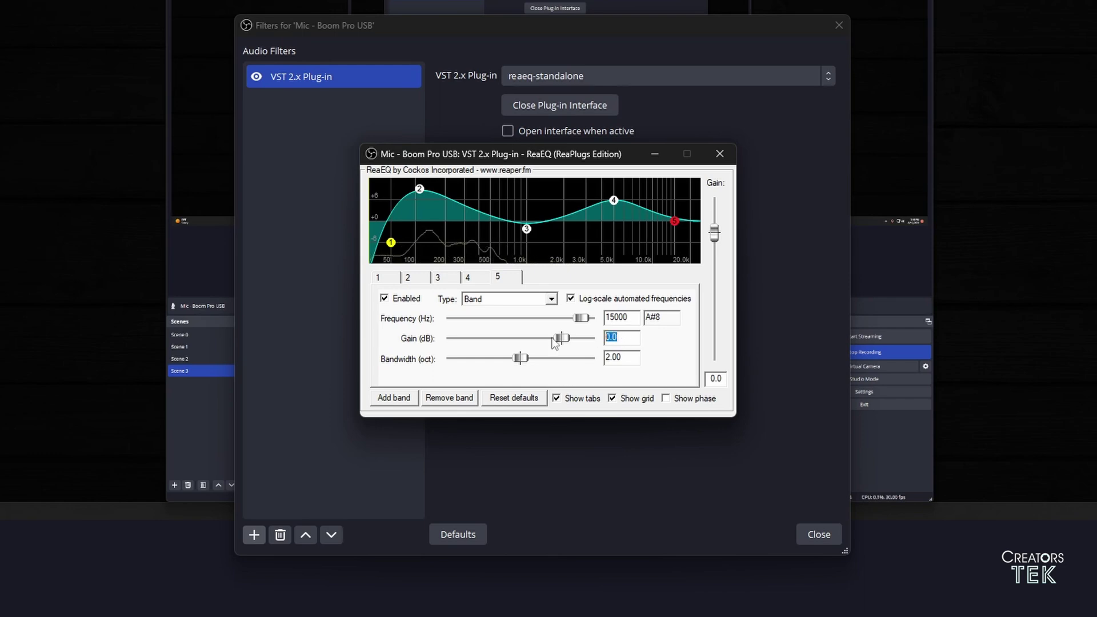
click(631, 357)
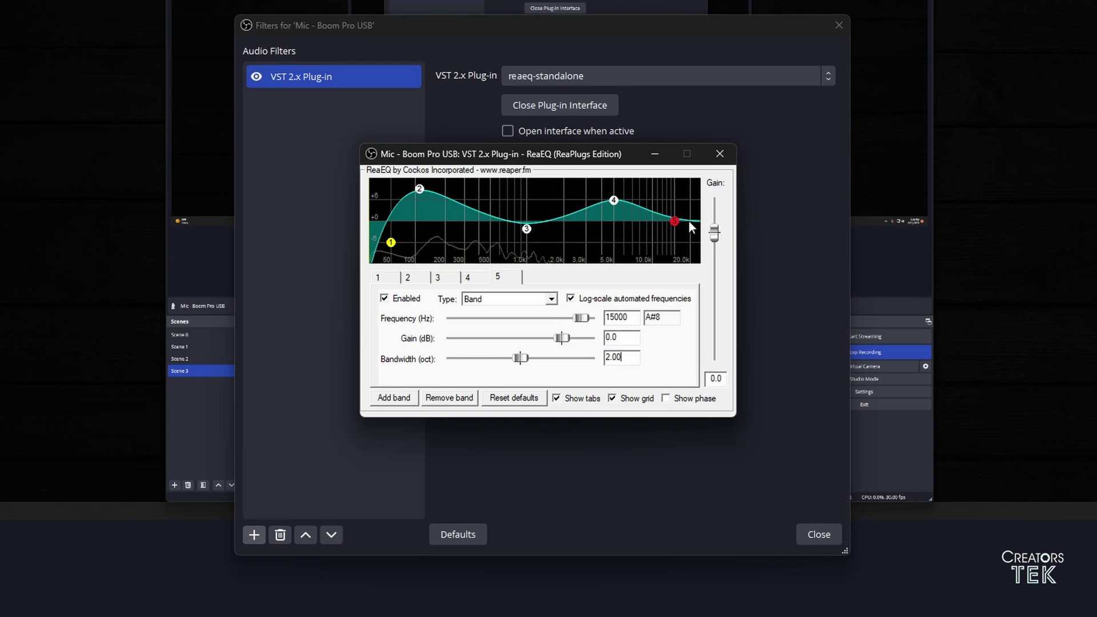
click(549, 299)
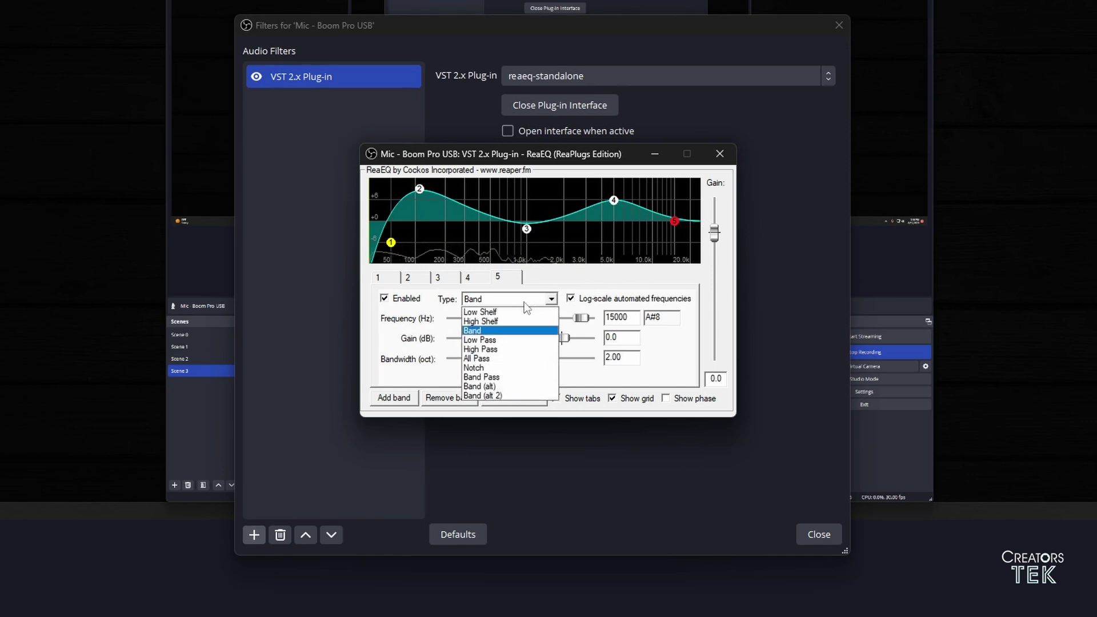
Change ReaEQ band 5 to a Low Pass filter at 15000 Hz
click(503, 340)
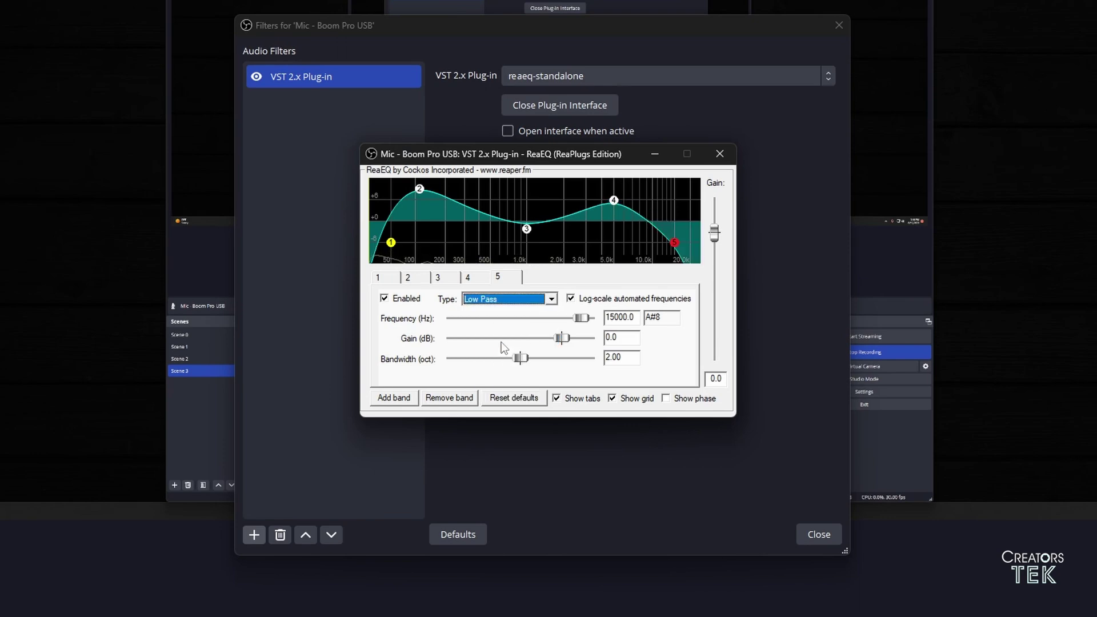